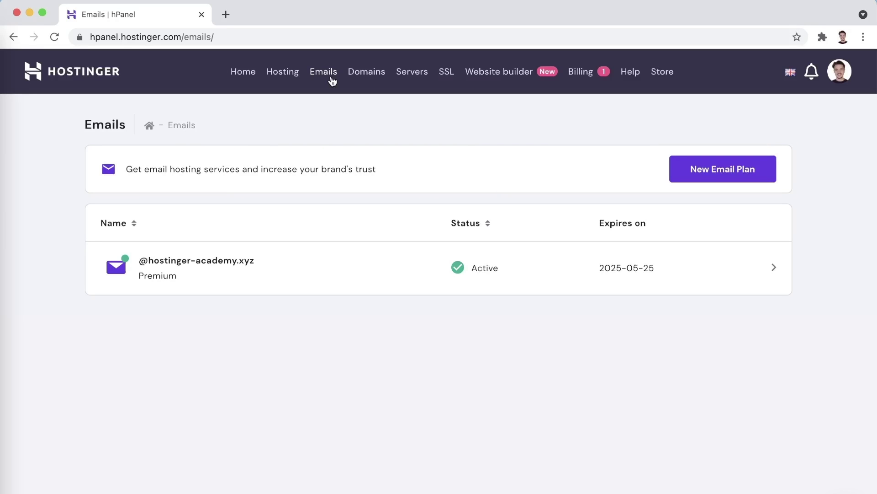
- Create a second mailbox on hostinger-academy.xyz with its name and password, then open its webmail
left_click(730, 272)
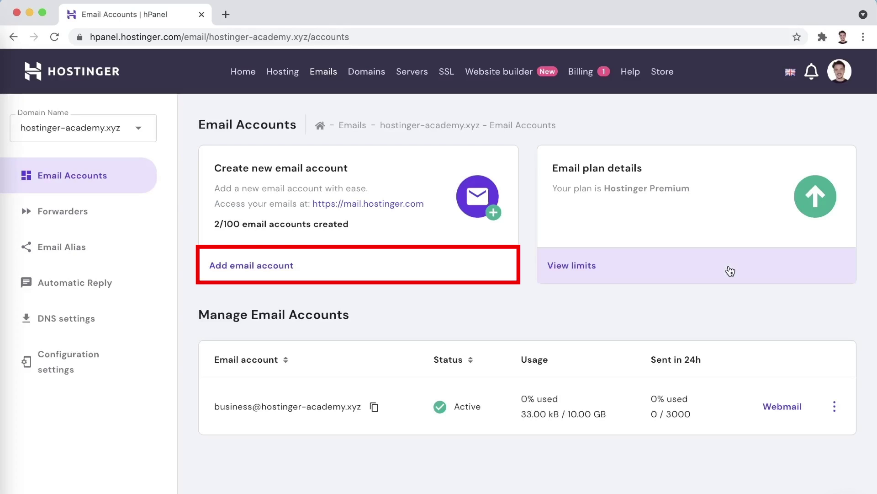
left_click(414, 264)
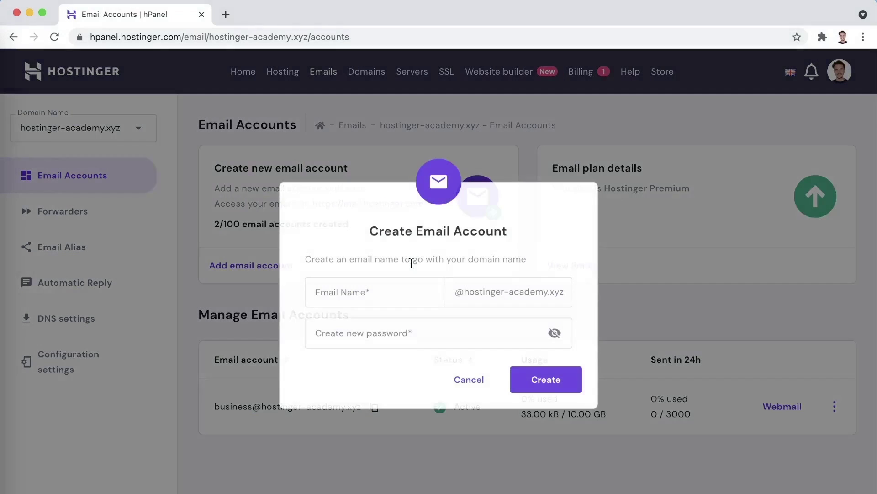
left_click(382, 288)
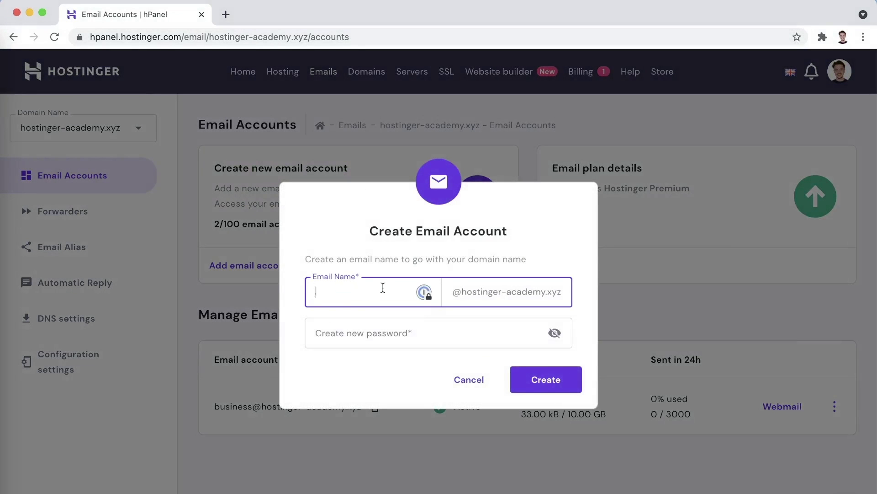
left_click(363, 330)
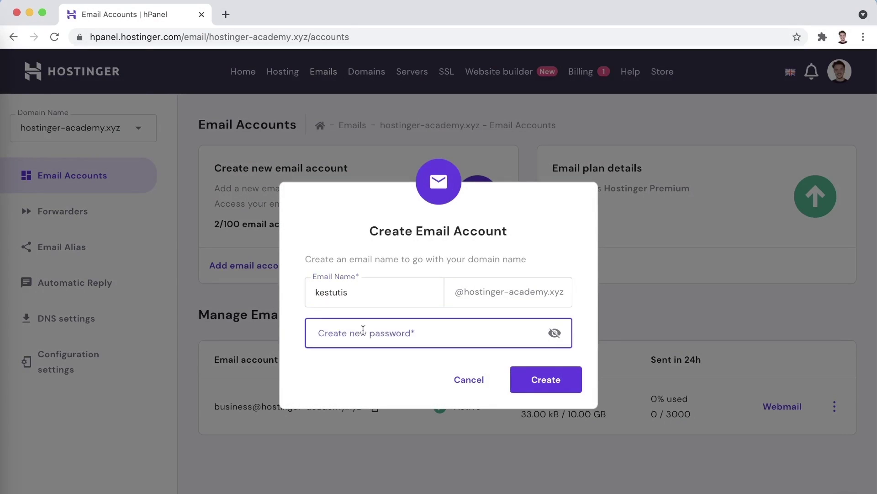
type("**********")
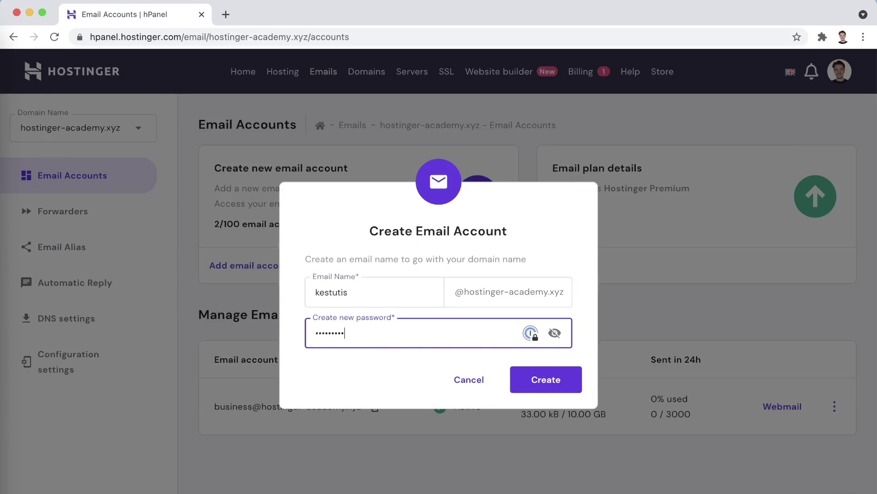
key("Return")
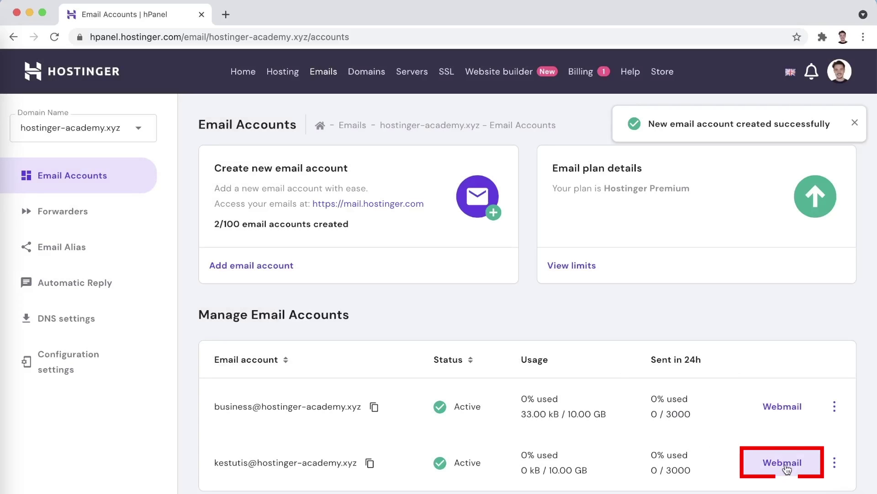
left_click(785, 464)
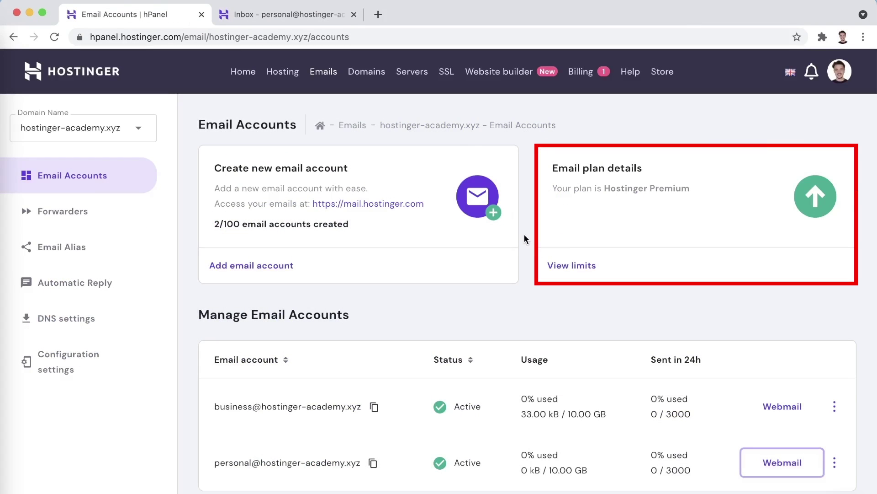
left_click(561, 265)
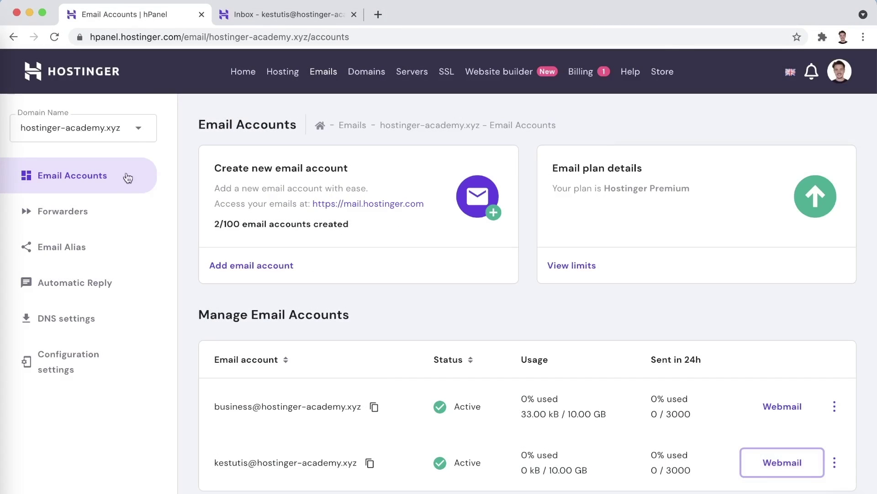
- Create a forwarder sending the business mailbox's mail to the new hostinger-academy.xyz mailbox
left_click(96, 223)
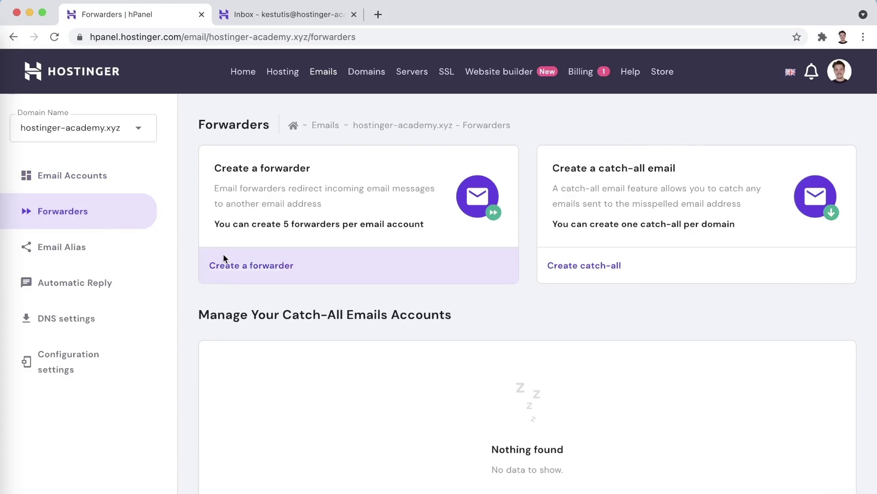
left_click(229, 264)
left_click(362, 323)
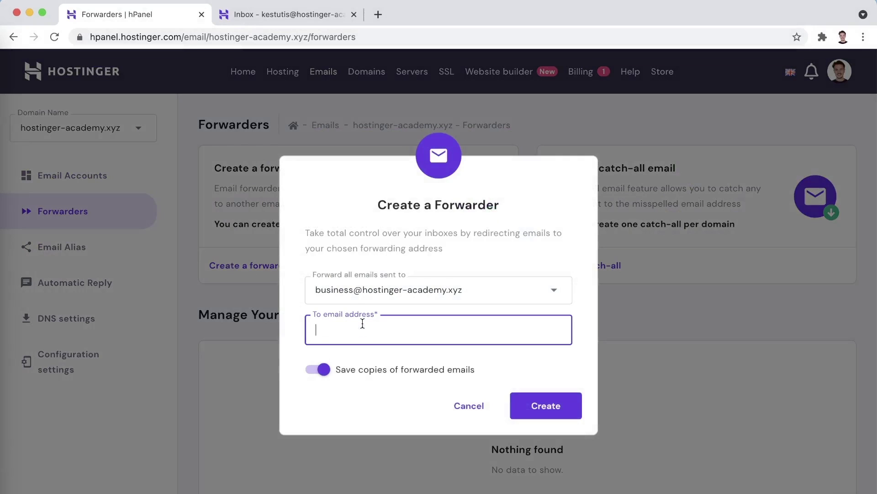
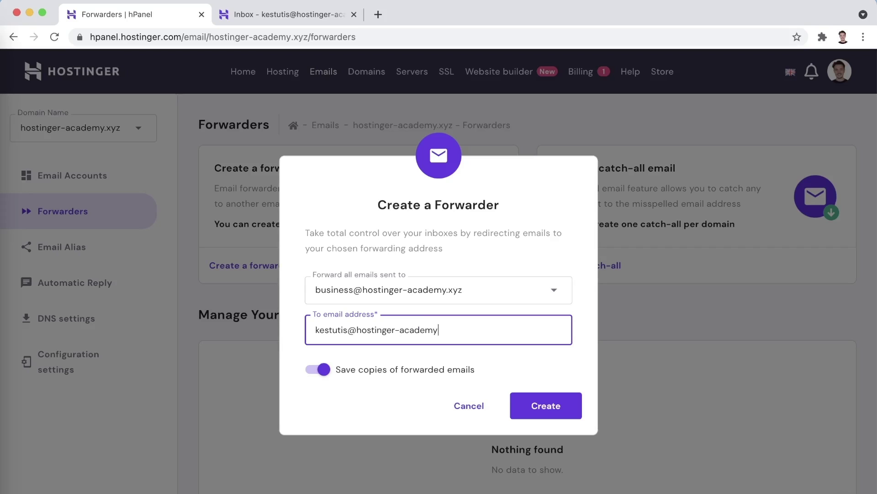
left_click(522, 404)
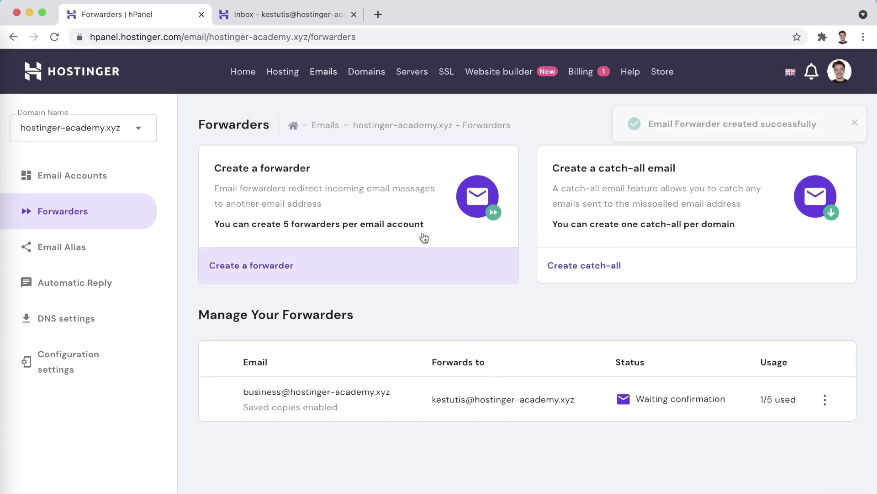
- Refresh the new mailbox's webmail inbox and open the Email Forwarder Request: Complete Setup message
left_click(296, 15)
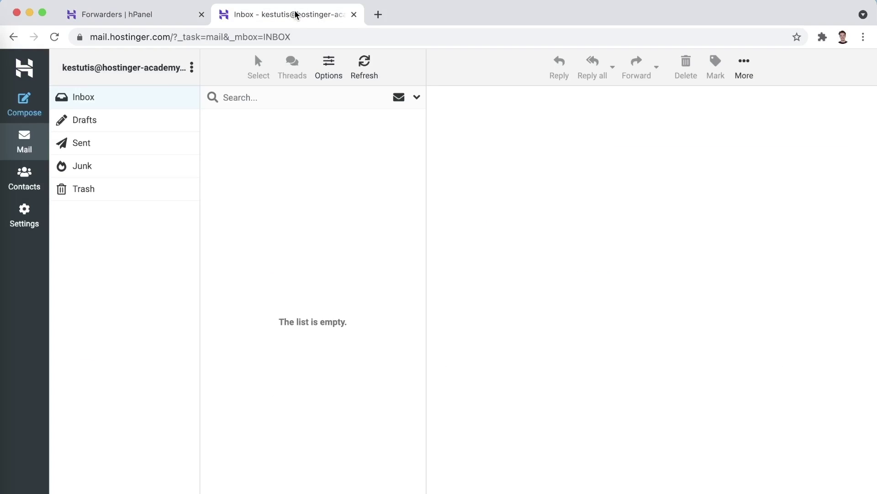
left_click(369, 73)
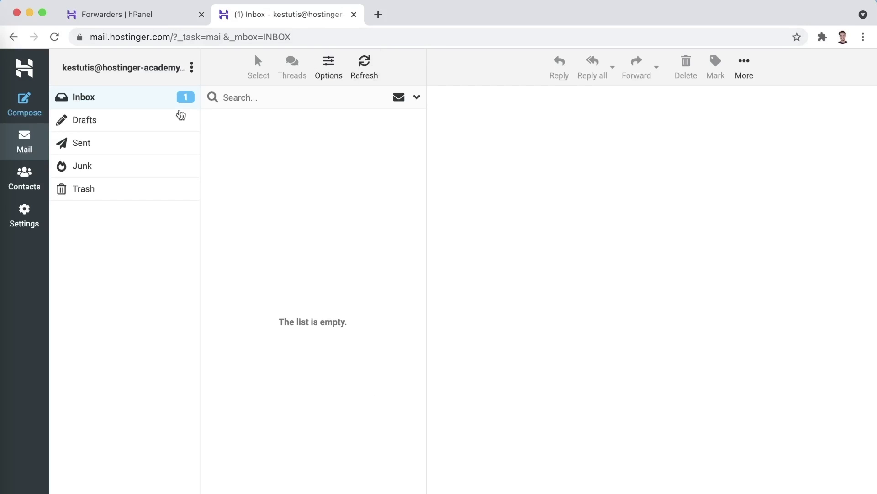
left_click(174, 101)
left_click(257, 122)
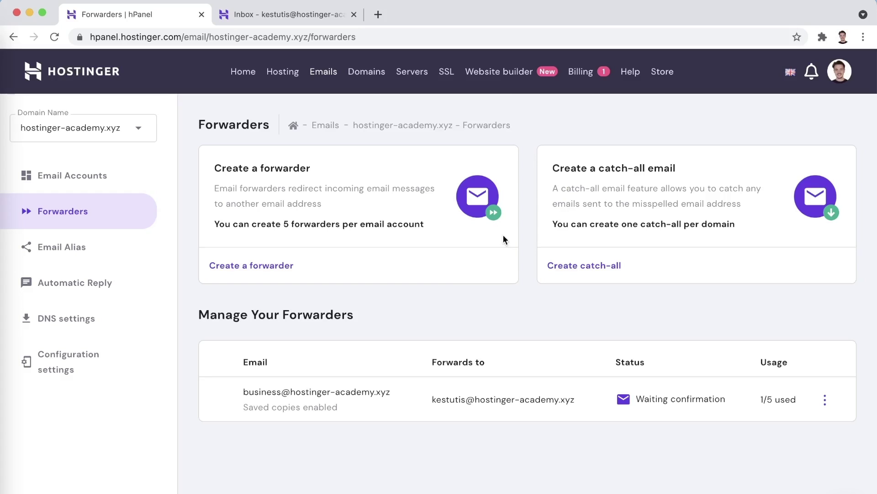
left_click(563, 270)
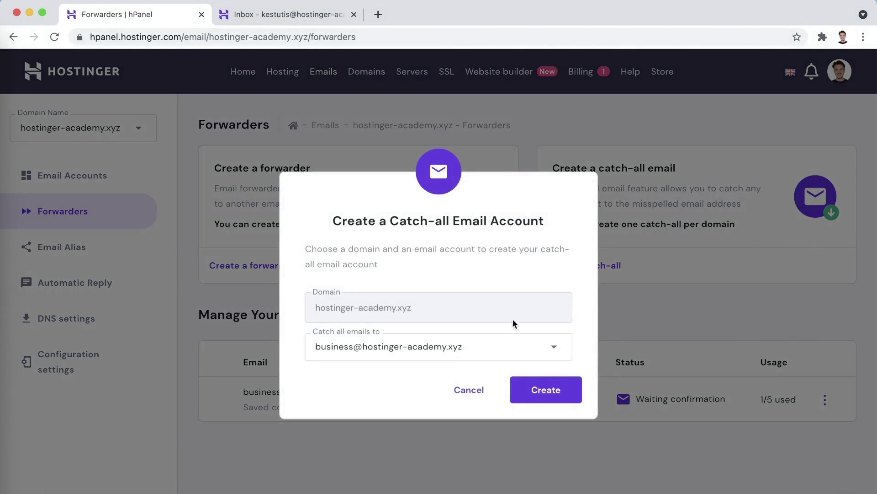
left_click(499, 346)
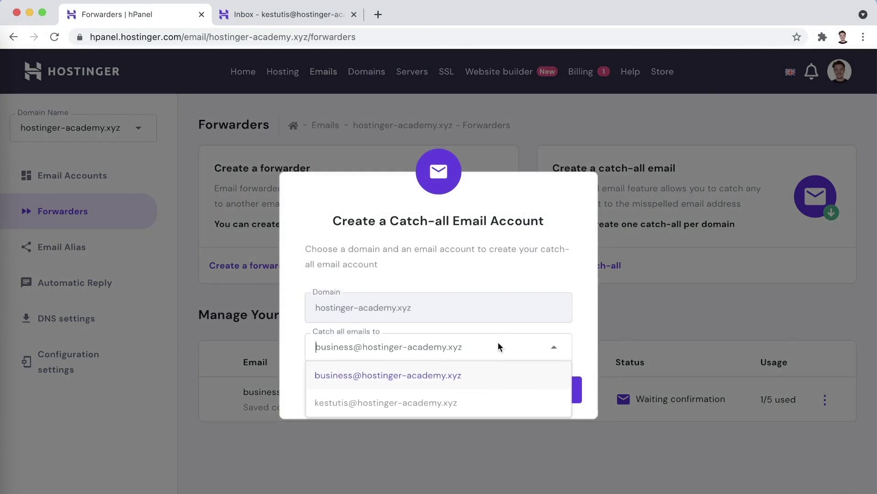
left_click(449, 403)
left_click(523, 384)
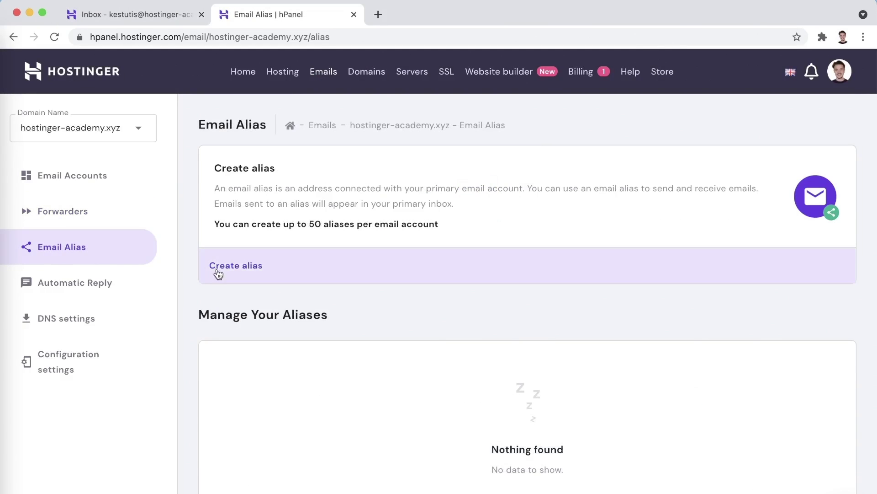
left_click(217, 268)
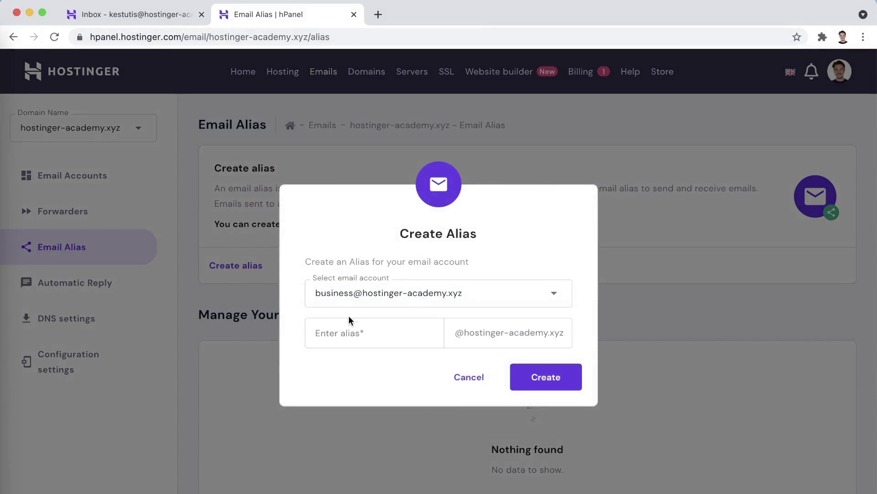
left_click(353, 333)
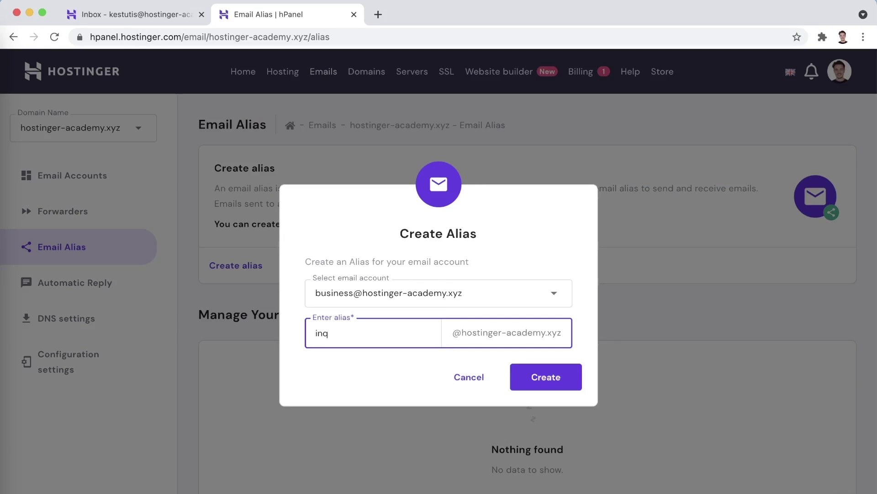
left_click(543, 383)
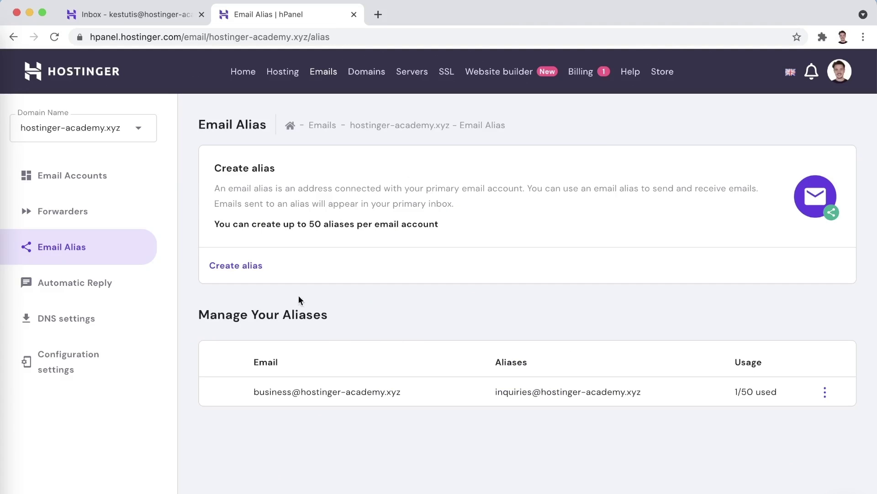
- Bring up an empty Create Automatic Reply form for the business mailbox
left_click(89, 283)
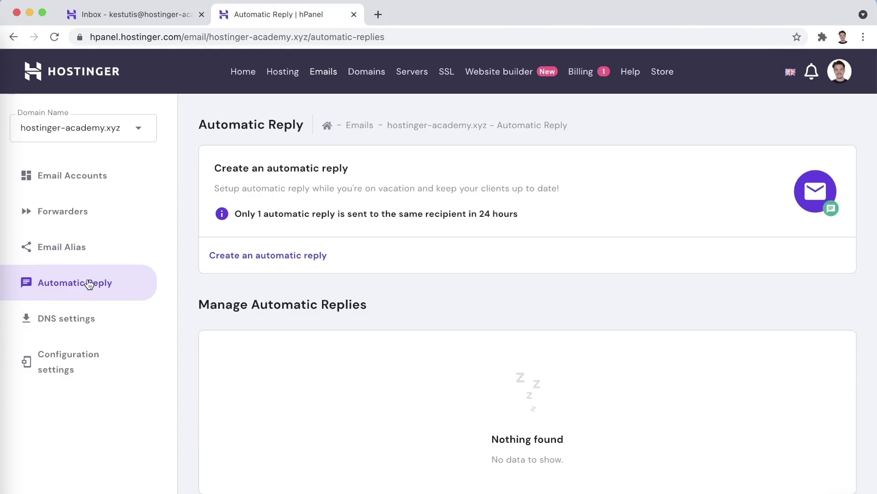
left_click(267, 262)
scroll(265, 258, "down", 1)
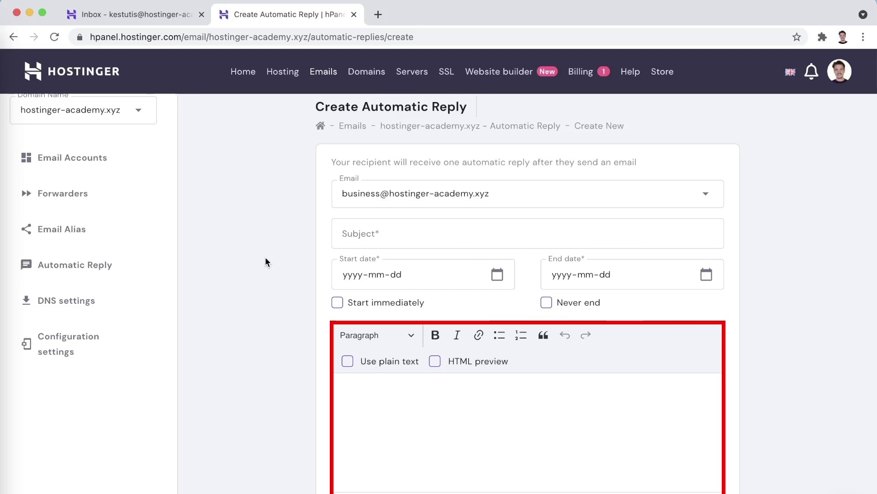
- Review the email DNS settings, expanding the MX, SPF and DKIM records to confirm they're Active
left_click(135, 302)
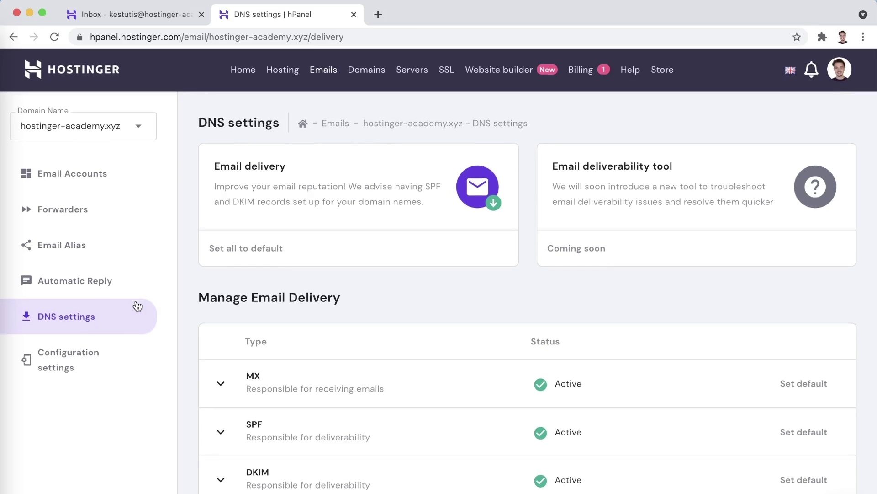
left_click(216, 385)
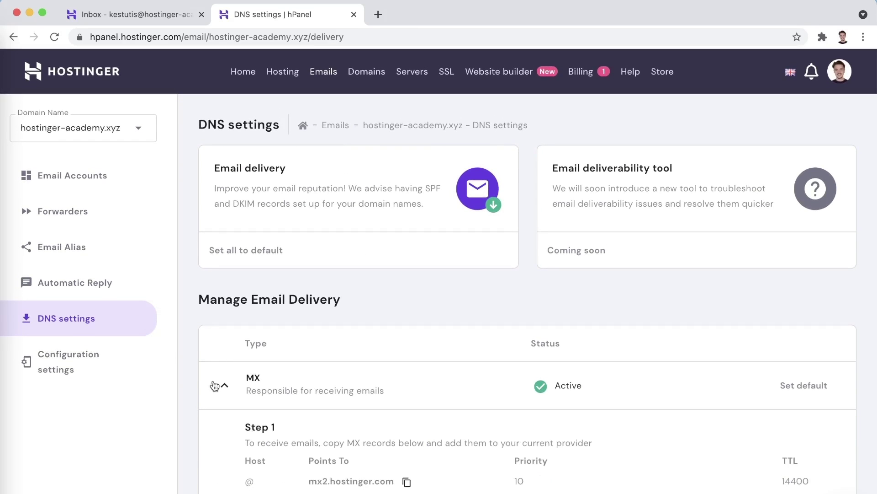
scroll(215, 386, "down", 3)
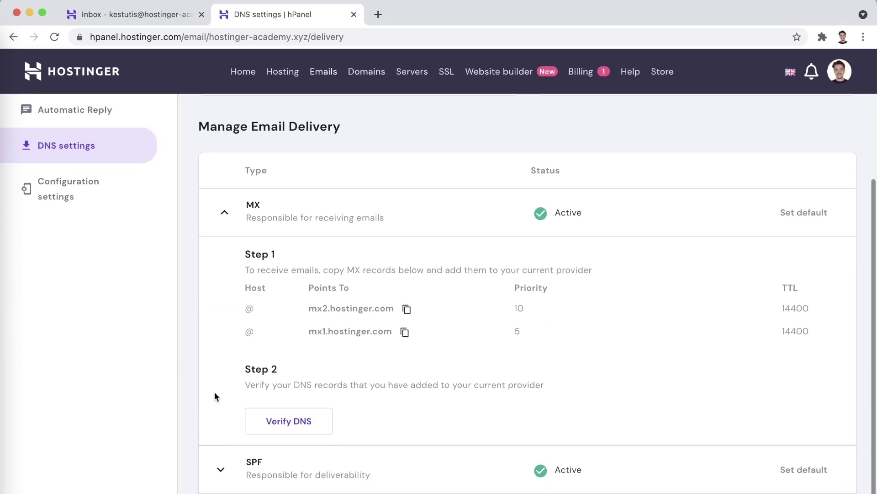
left_click(220, 468)
scroll(219, 473, "down", 3)
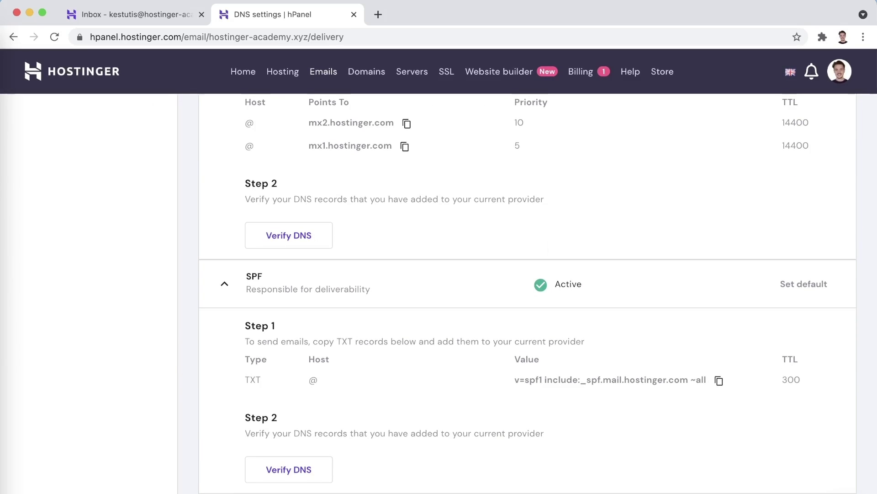
scroll(227, 443, "down", 3)
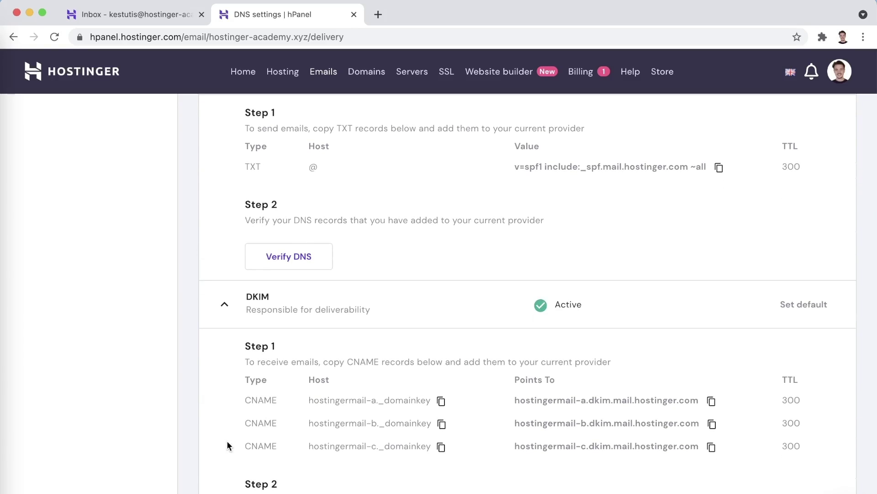
scroll(227, 443, "up", 5)
scroll(227, 443, "up", 6)
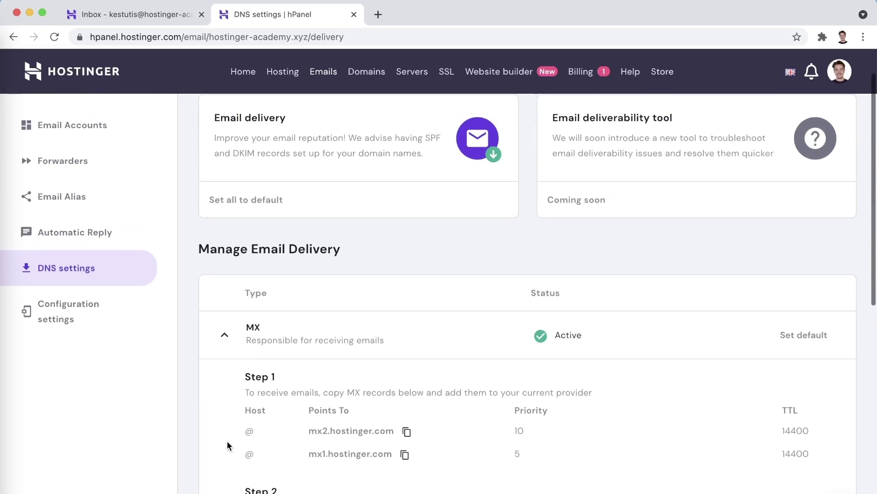
- View the manual configuration hostnames: IMAP port 993, SMTP 465 and POP 995
left_click(110, 328)
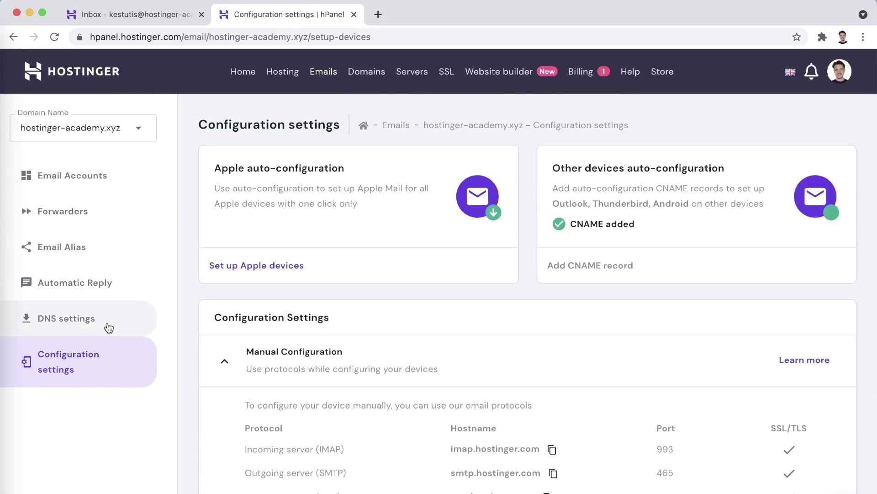
scroll(210, 365, "down", 1)
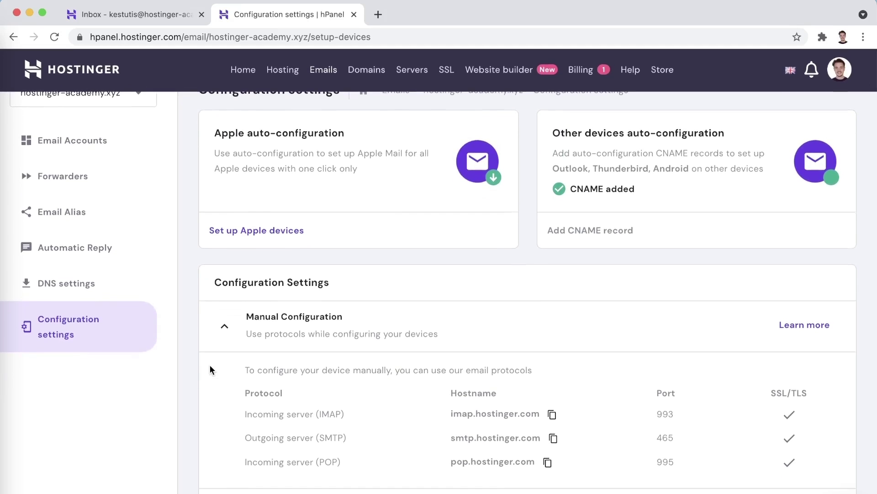